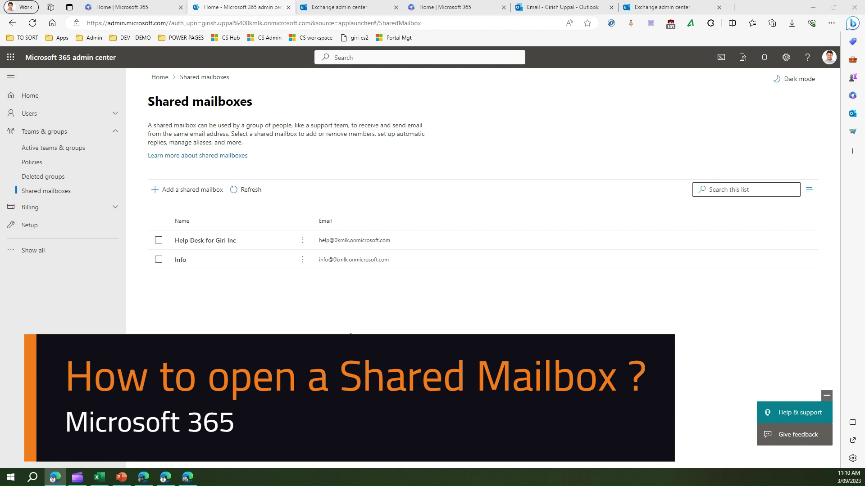
# - Open the Info shared mailbox's details to view its address, three members and permissions
pyautogui.click(181, 261)
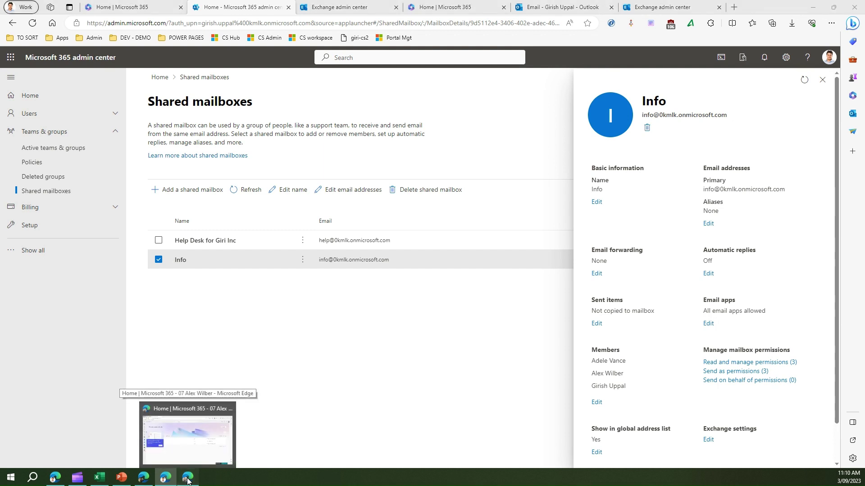
# - Launch Outlook from the Microsoft 365 app launcher to show the personal inbox
pyautogui.click(188, 477)
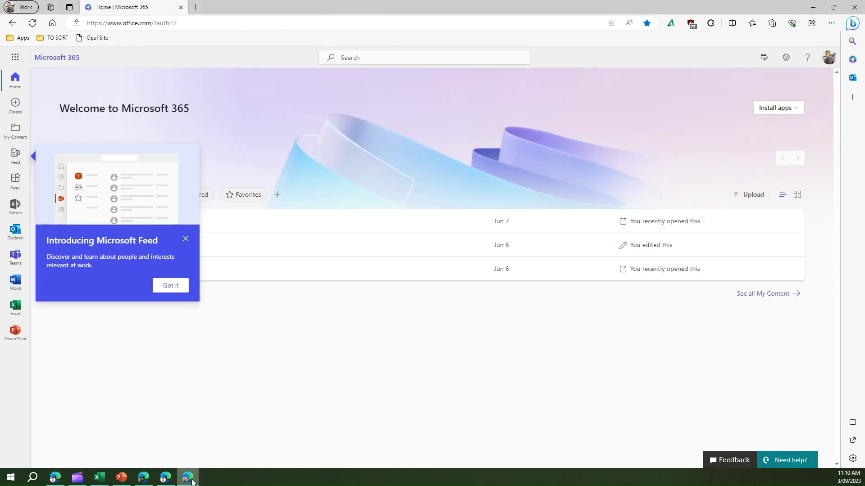
pyautogui.click(21, 59)
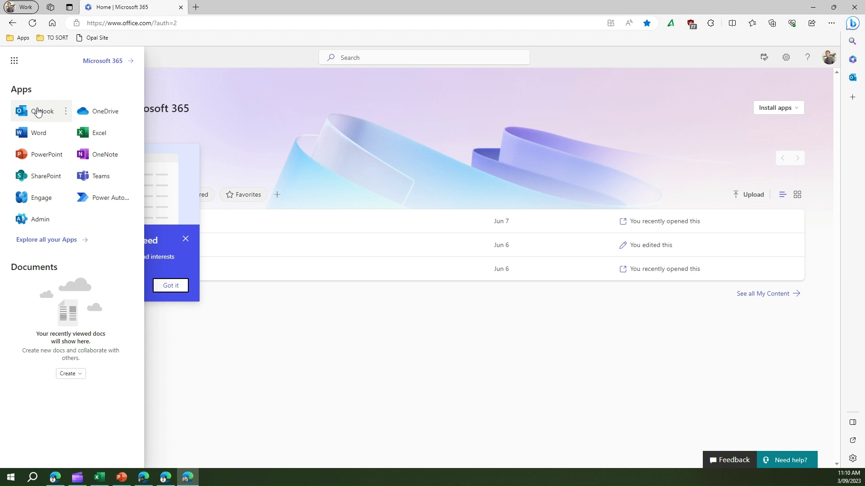
pyautogui.click(31, 113)
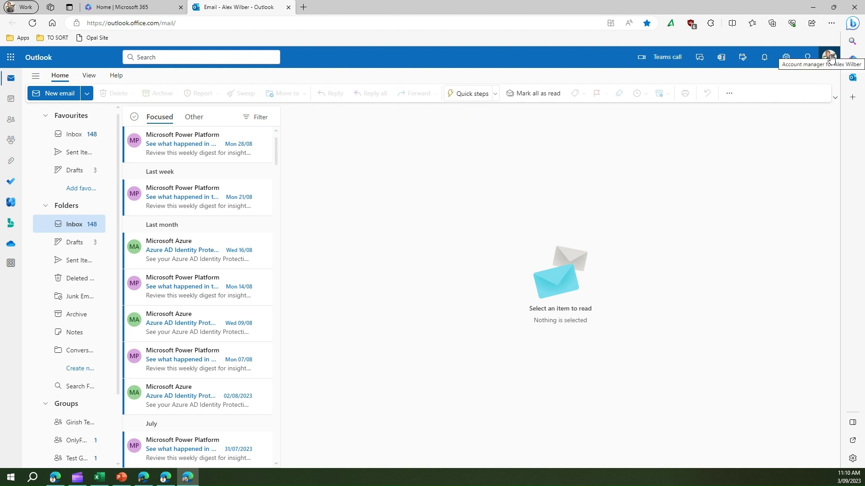
# - Open the Info shared mailbox in its own tab via Open another mailbox
pyautogui.click(831, 57)
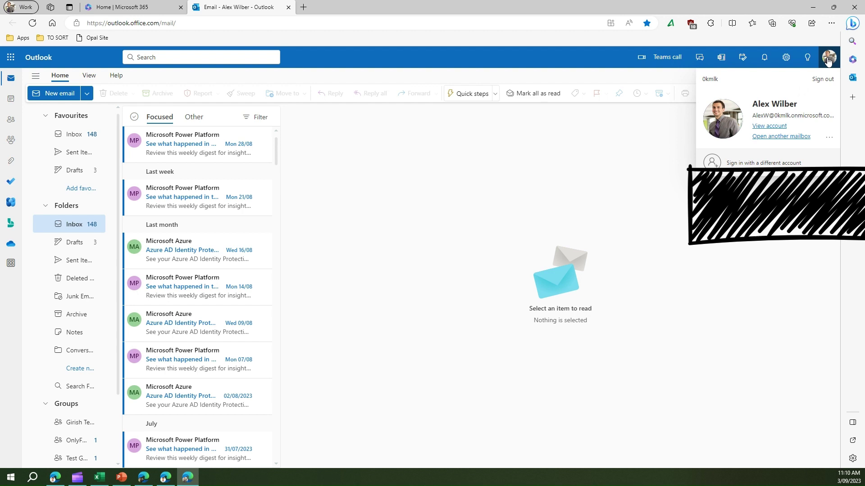
pyautogui.click(798, 135)
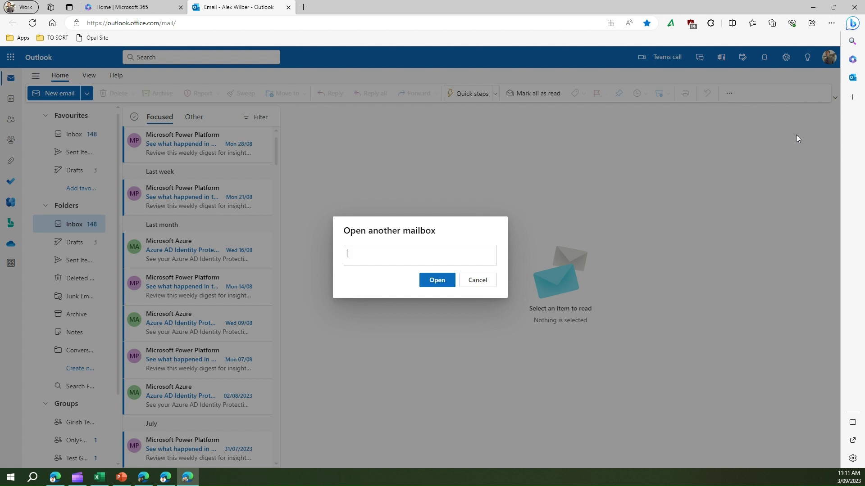
pyautogui.write('info')
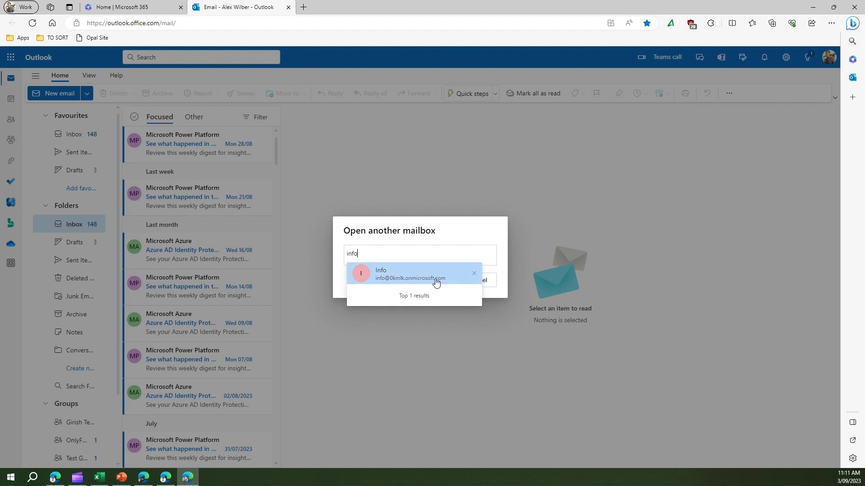
pyautogui.moveTo(414, 273)
pyautogui.click(414, 277)
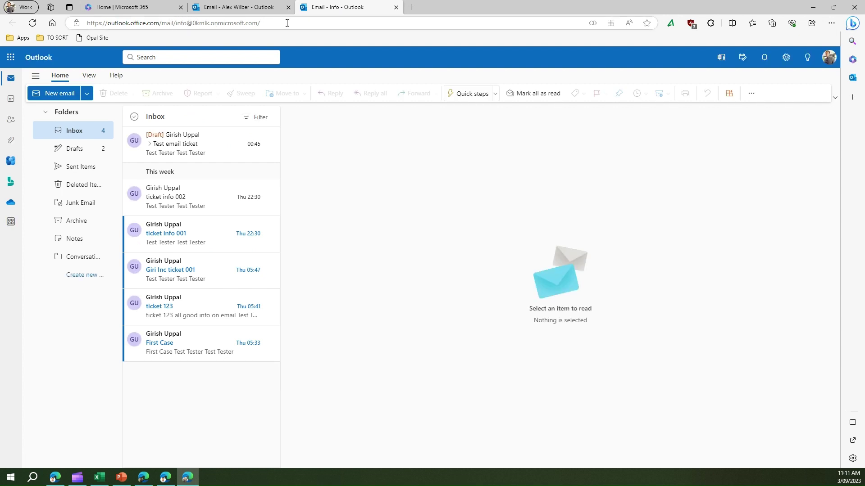
# - Send an email titled 'From Info mail box by Alex' from the Info mailbox
pyautogui.click(241, 6)
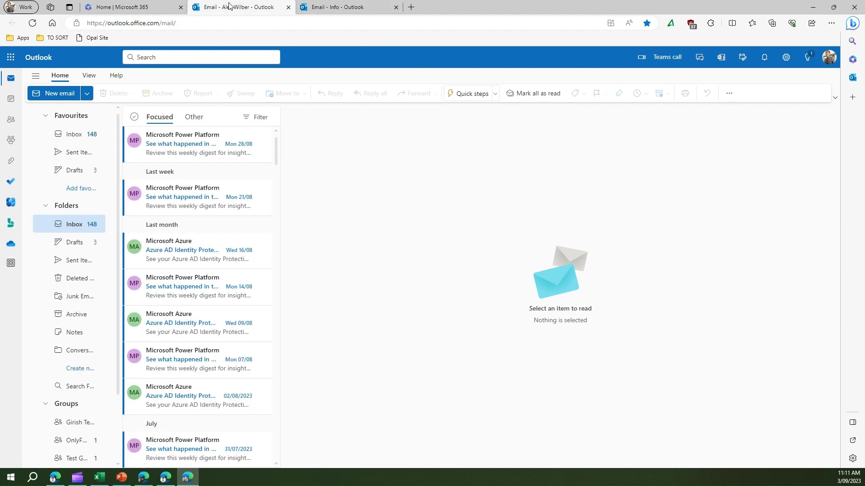
pyautogui.click(329, 9)
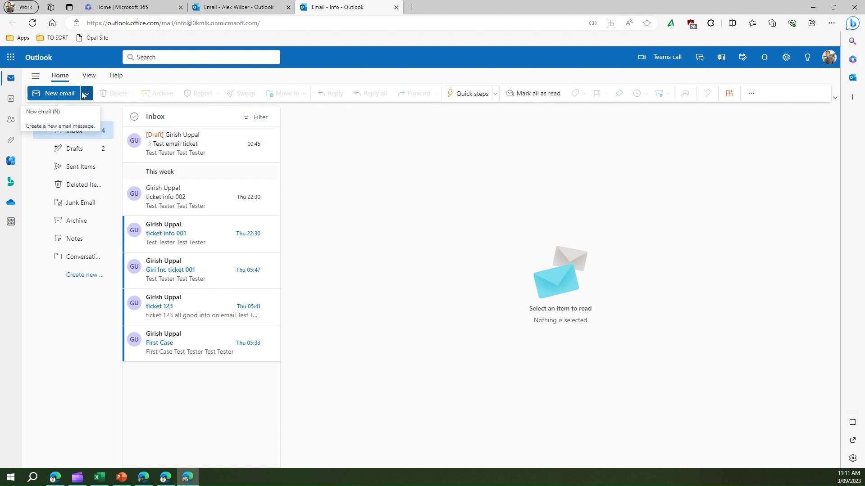
pyautogui.click(58, 94)
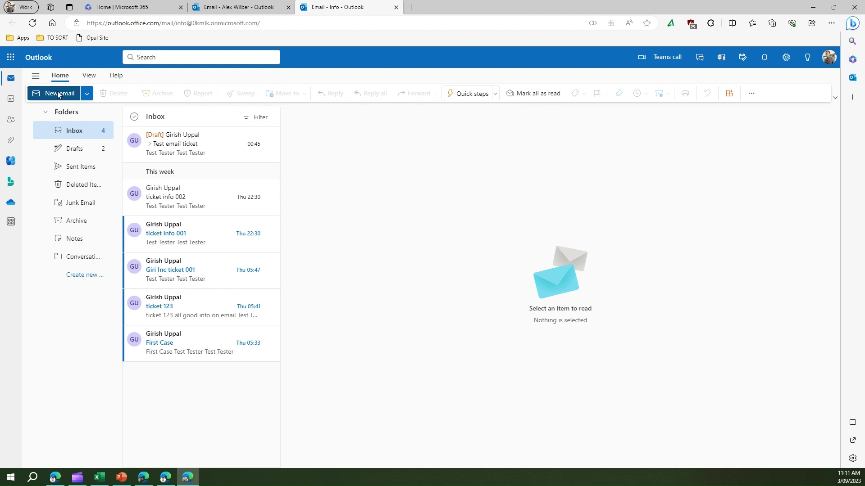
pyautogui.click(328, 143)
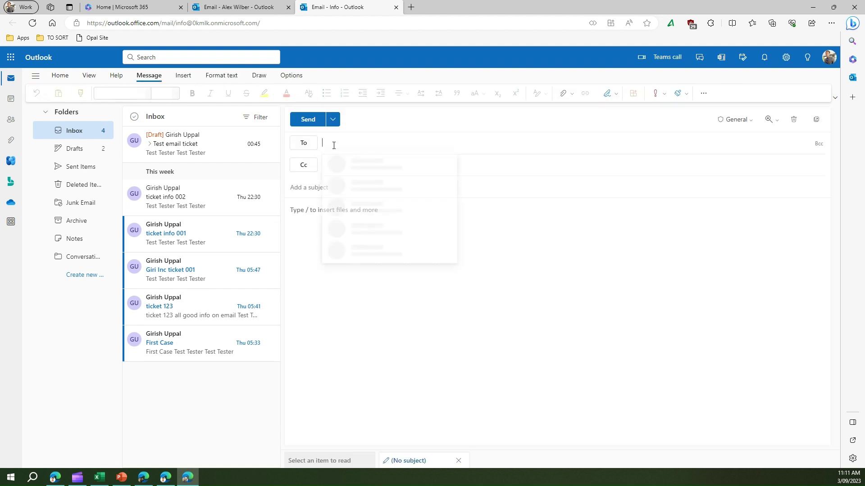
pyautogui.write('g')
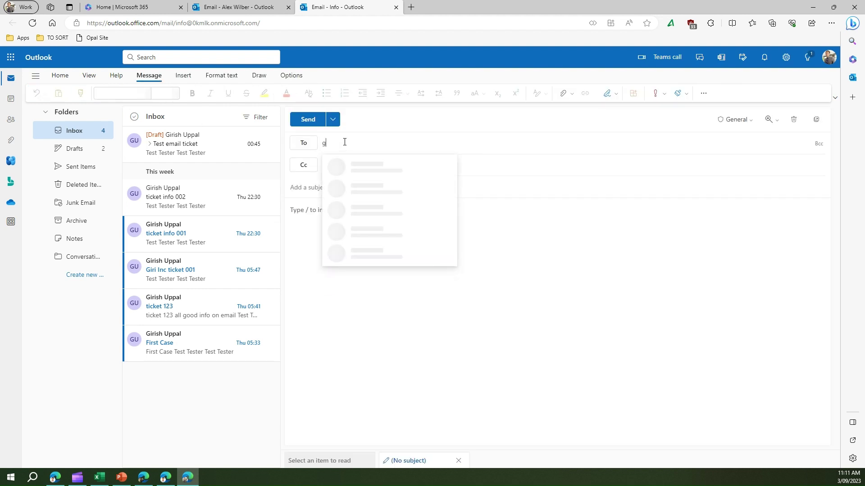
pyautogui.write('ir')
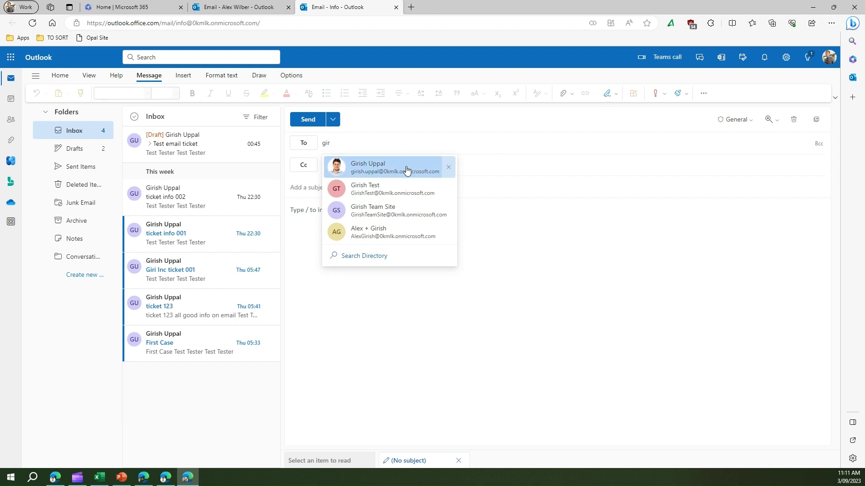
pyautogui.click(406, 167)
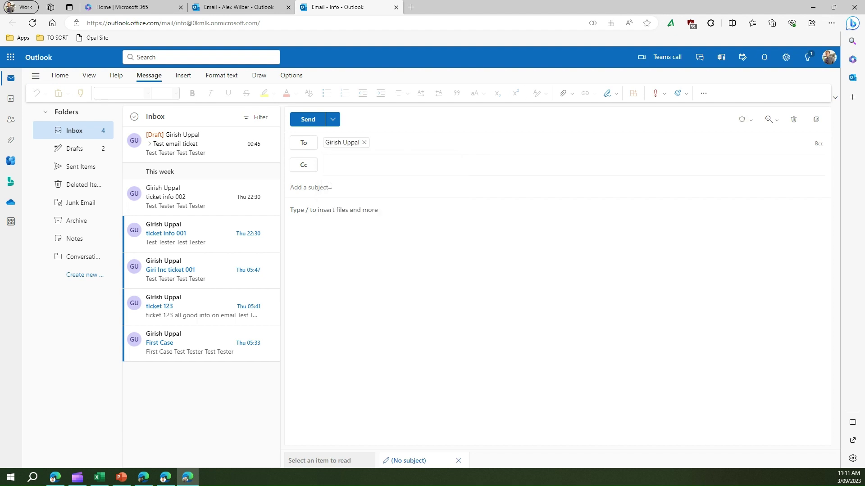
pyautogui.write('From Info ')
pyautogui.write('mail')
pyautogui.write(' box by Alex')
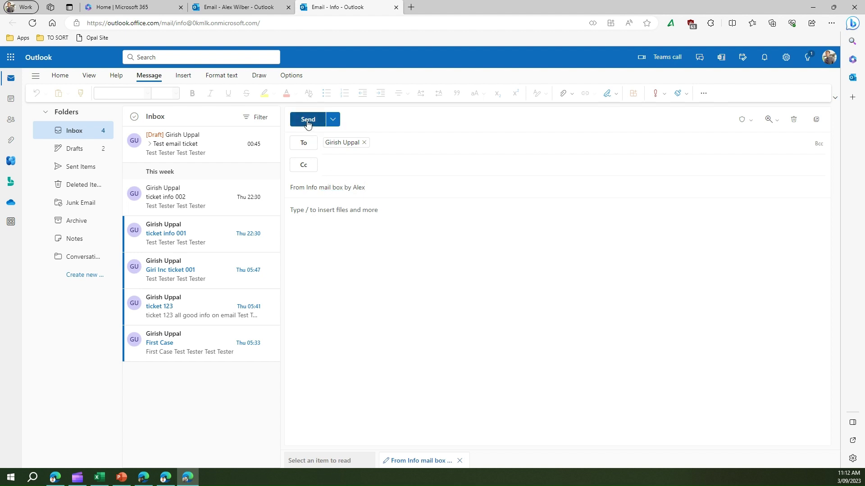
pyautogui.click(306, 119)
pyautogui.click(244, 8)
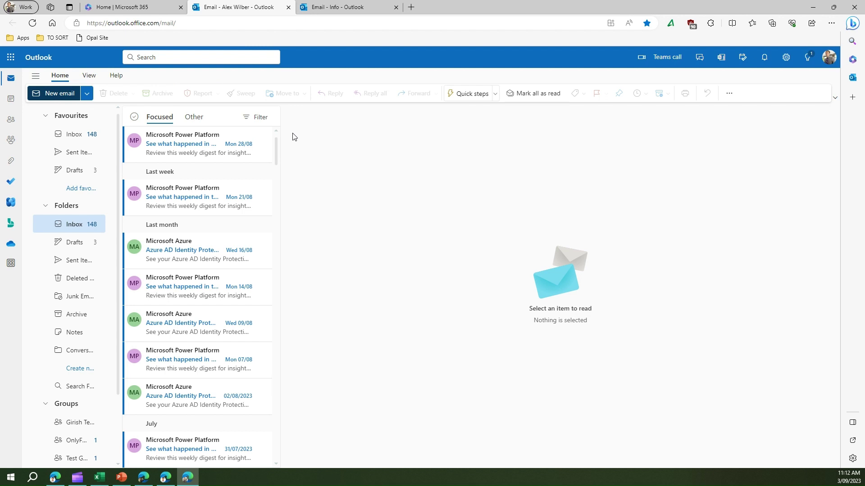
pyautogui.write('n')
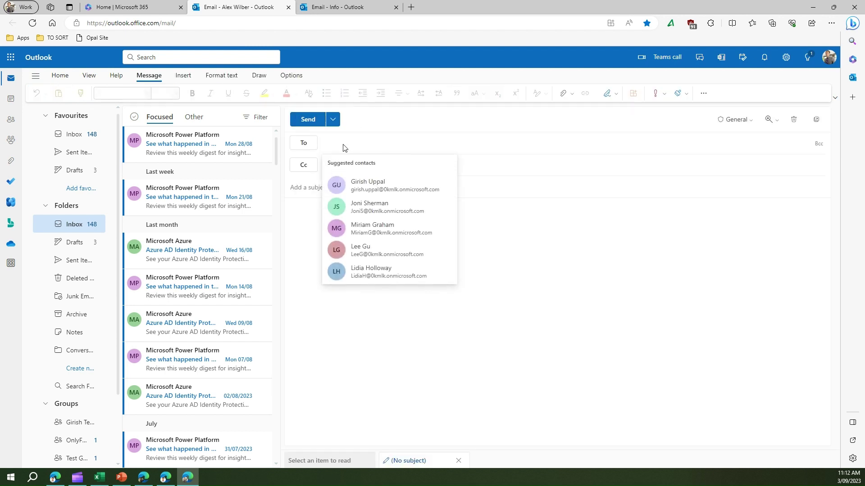
pyautogui.write('giri')
pyautogui.click(341, 168)
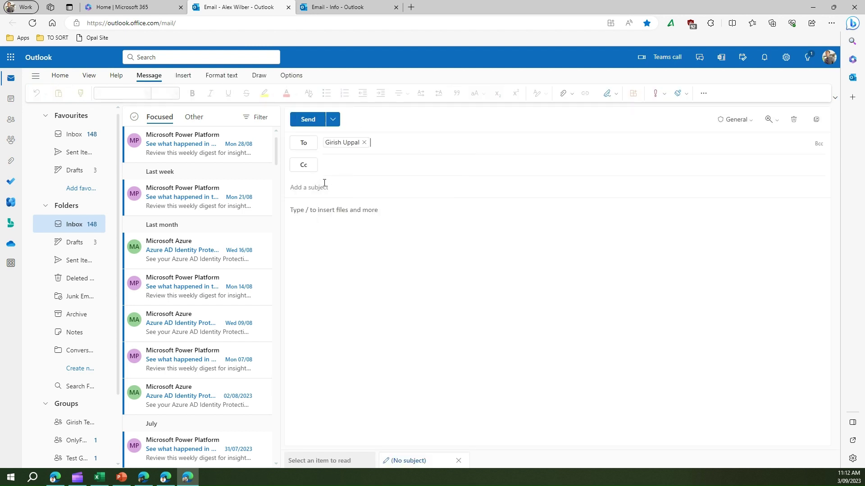
pyautogui.write('From Al')
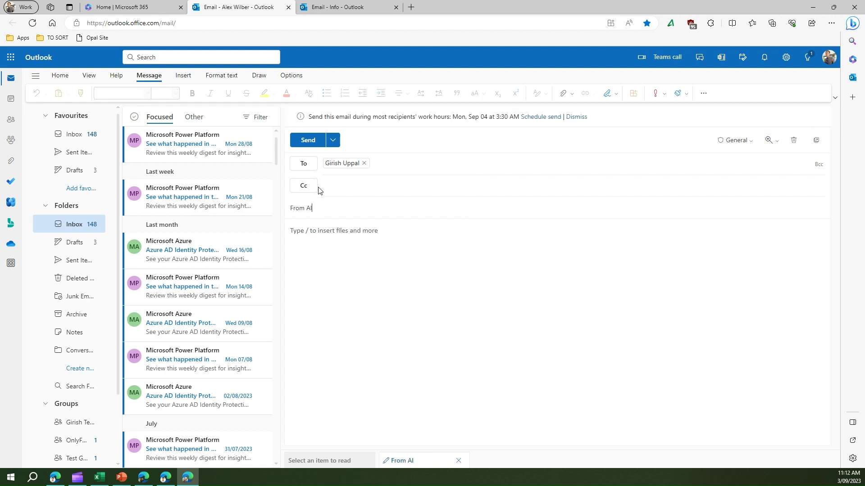
pyautogui.write('ex inbox')
pyautogui.click(308, 141)
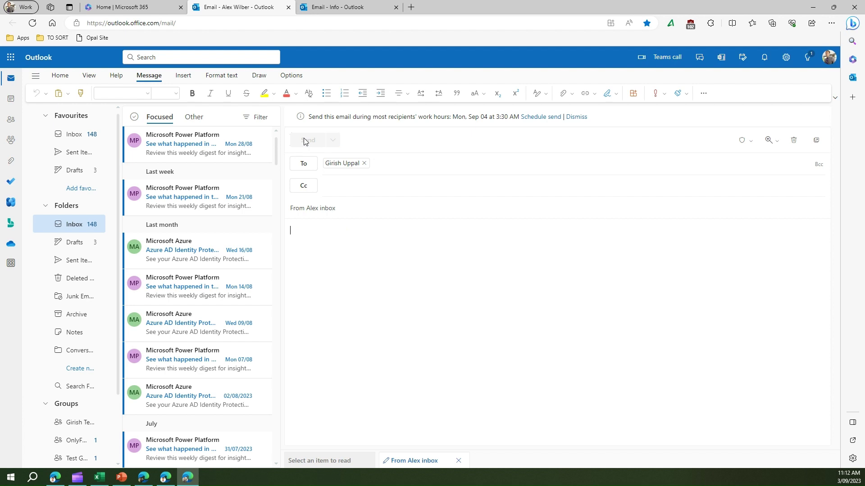
# - Open both test emails in the recipient's inbox, then return to the personal mailbox window
pyautogui.click(166, 478)
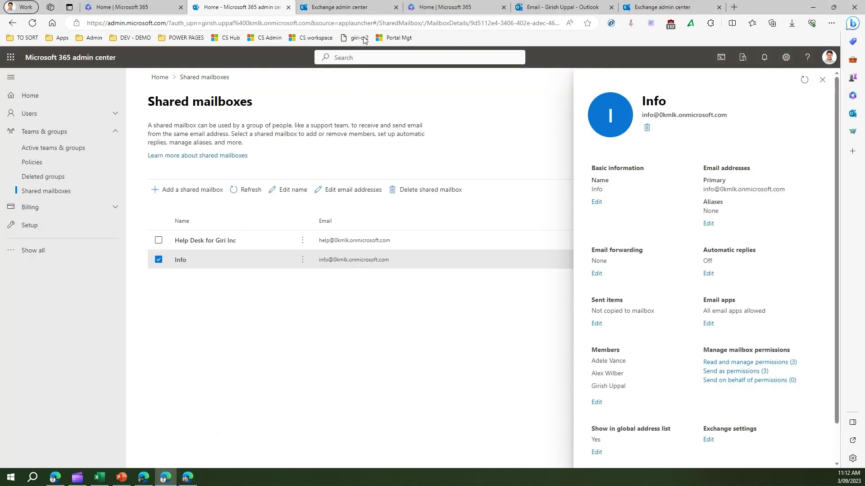
pyautogui.click(555, 8)
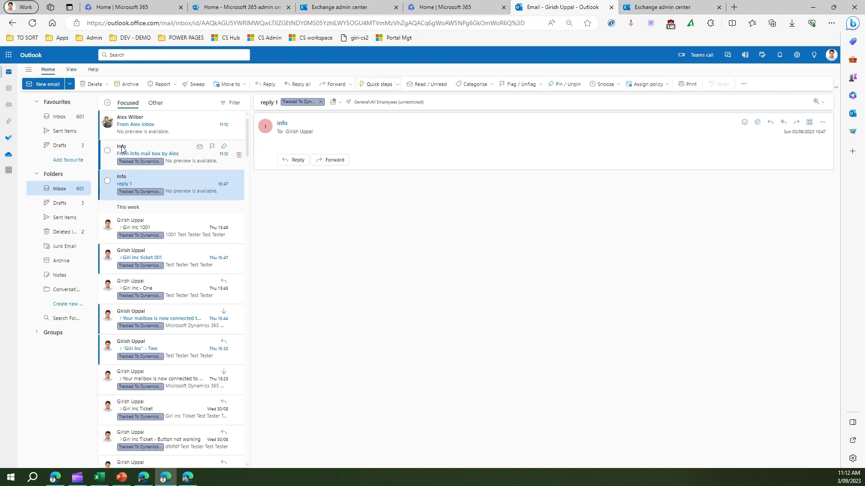
pyautogui.moveTo(152, 125)
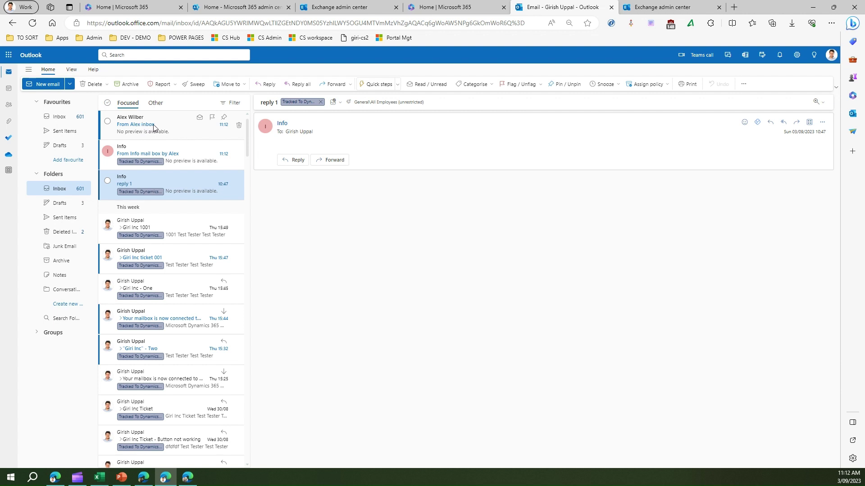
pyautogui.click(154, 129)
pyautogui.click(171, 155)
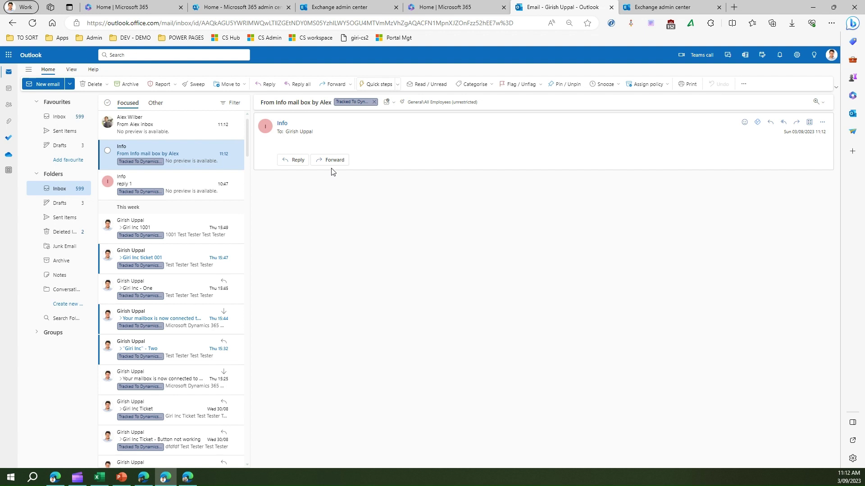
pyautogui.click(187, 477)
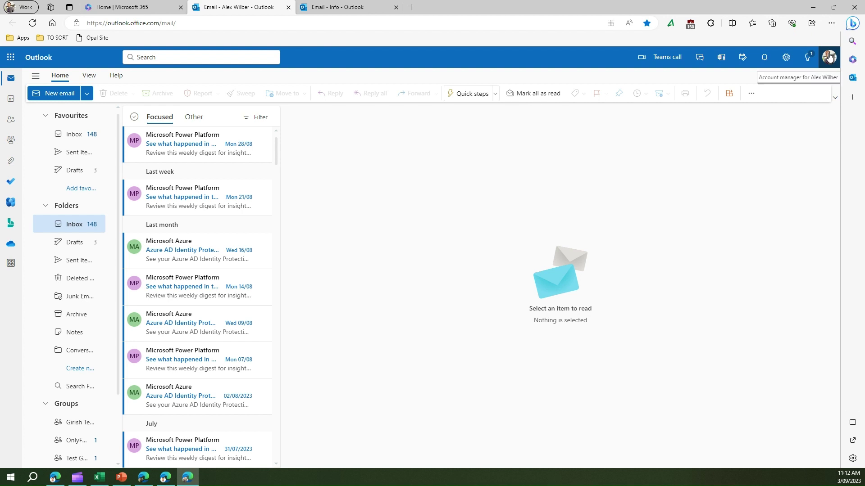
# - Bring the 'Email - Info - Outlook' tab forward to show the Info inbox
pyautogui.click(341, 7)
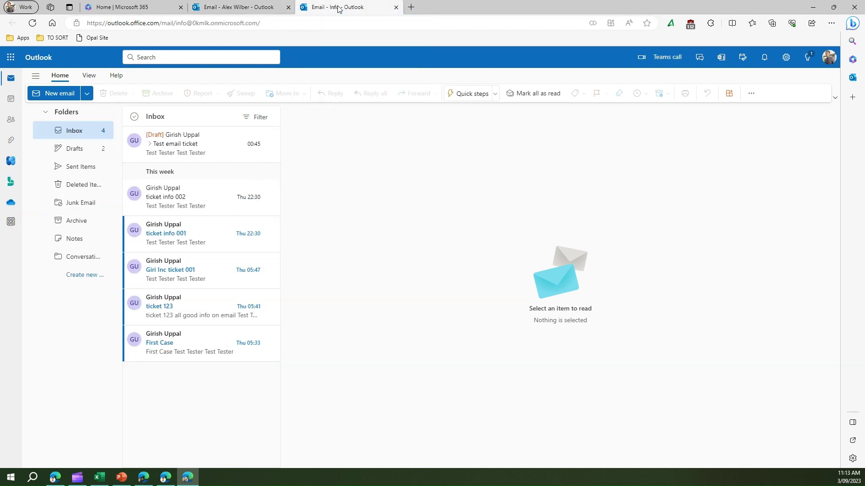